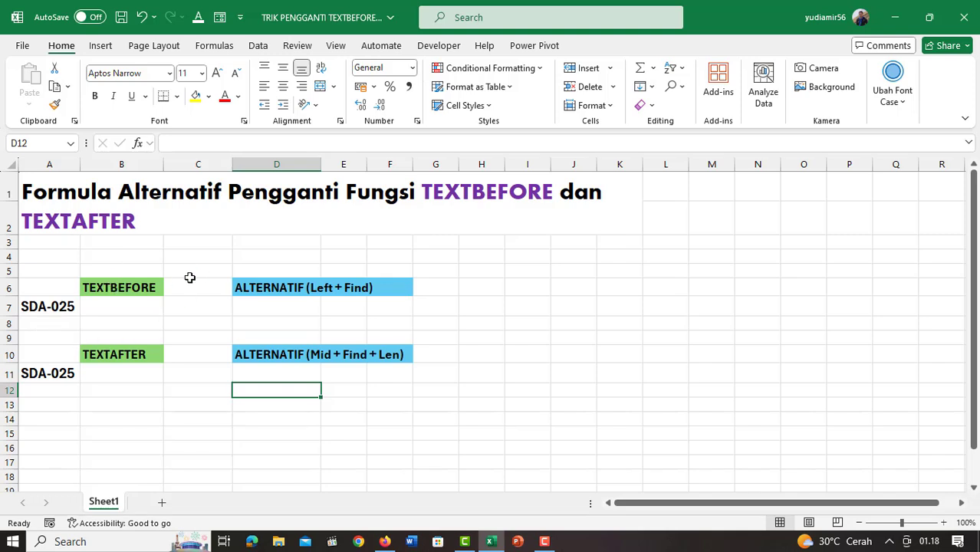
Enter the formula =TEXTBEFORE(A7;"-") in cell B7 and reopen it to review its arguments.
{"action": "left_click", "coordinate": [128, 308]}
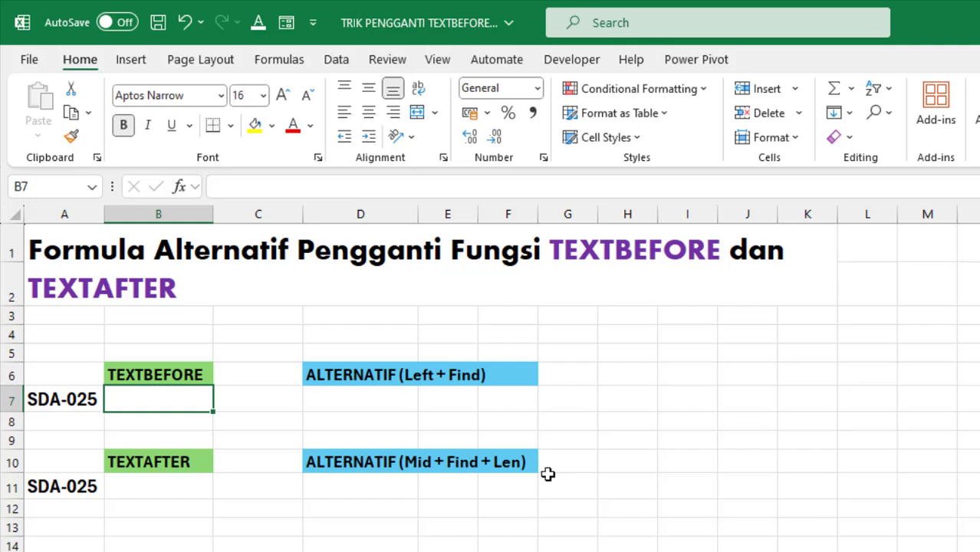
{"action": "type", "text": "=tex"}
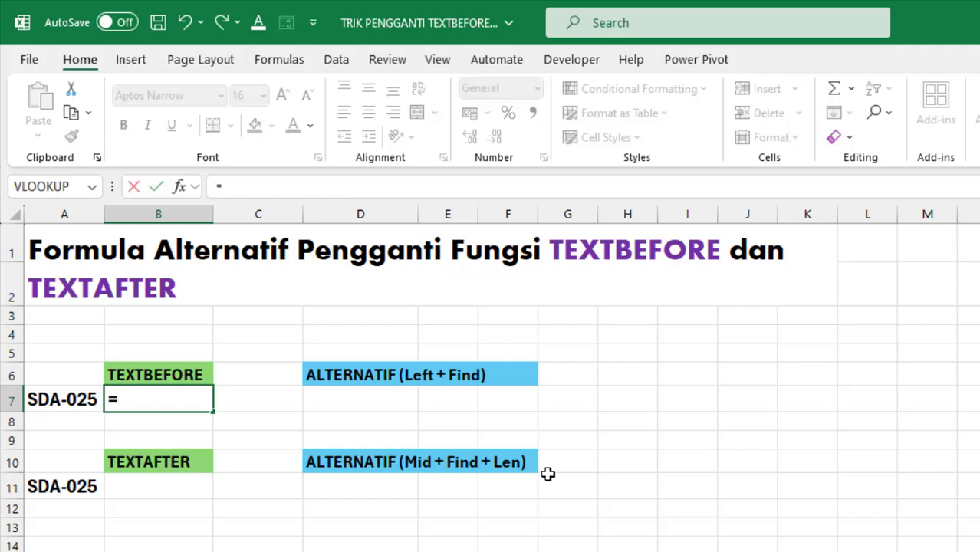
{"action": "key", "text": "Down"}
{"action": "key", "text": "Down"}
{"action": "key", "text": "Tab"}
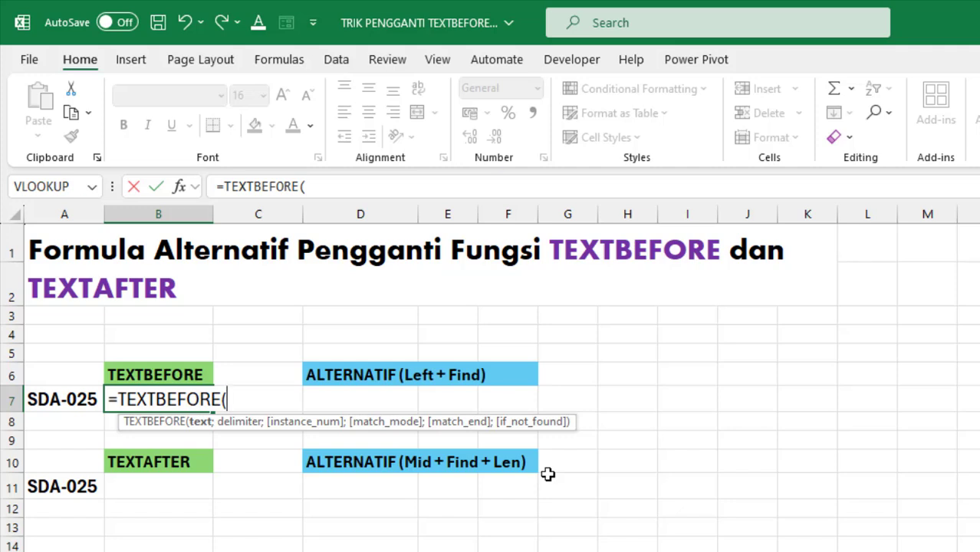
{"action": "key", "text": "Left"}
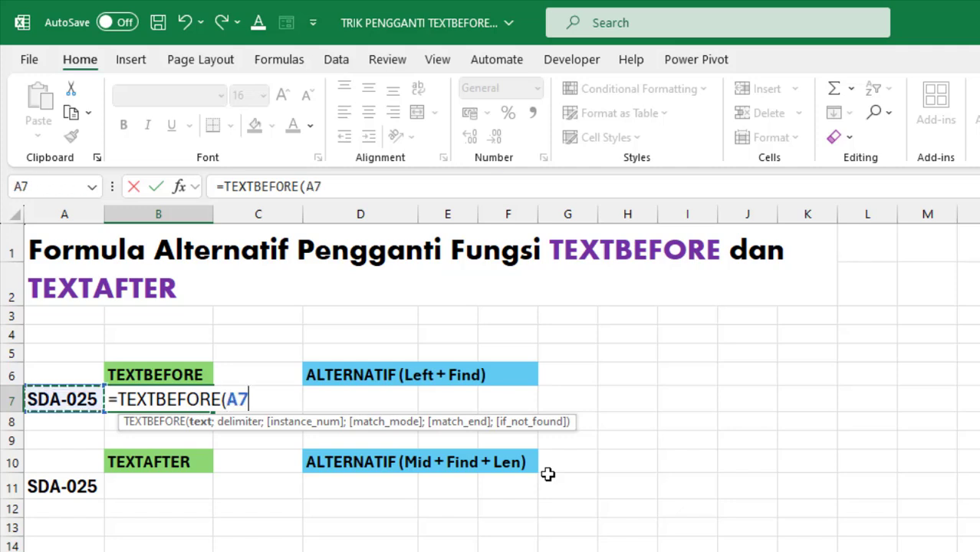
{"action": "type", "text": ";"}
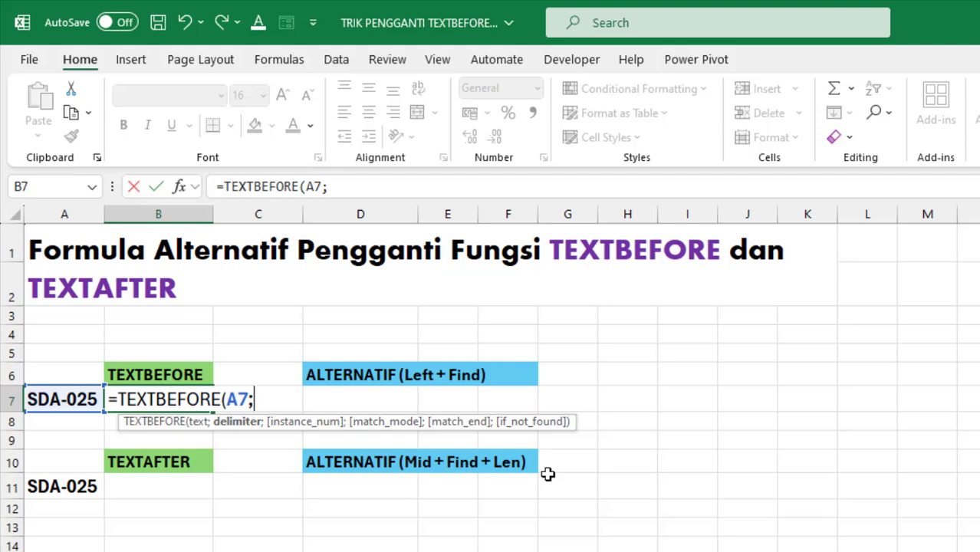
{"action": "type", "text": "\"-\")"}
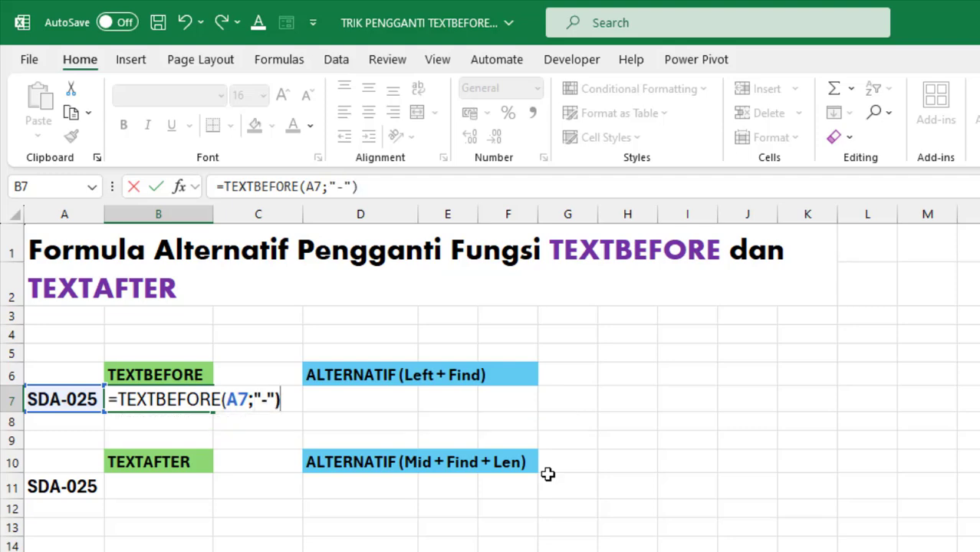
{"action": "key", "text": "Return"}
{"action": "key", "text": "Up"}
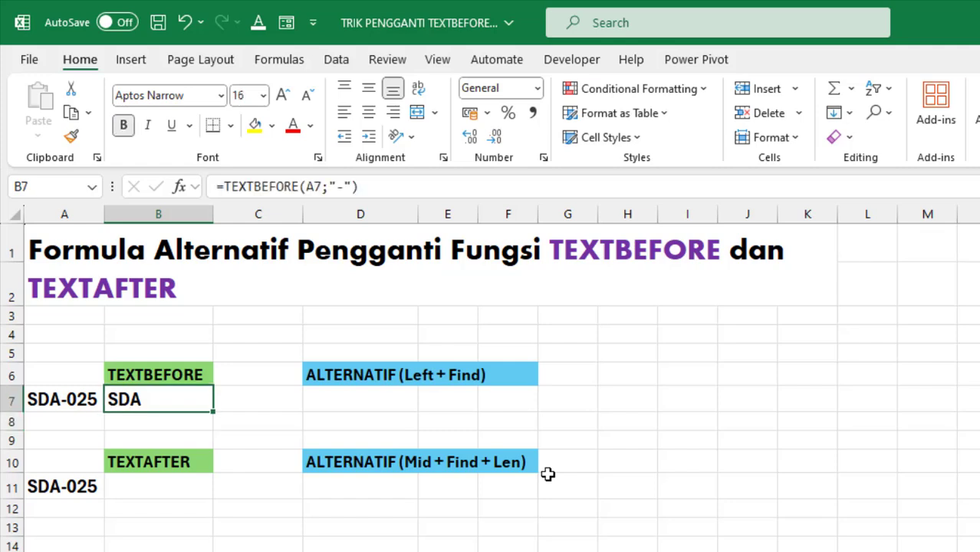
{"action": "key", "text": "F2"}
{"action": "key", "text": "Left"}
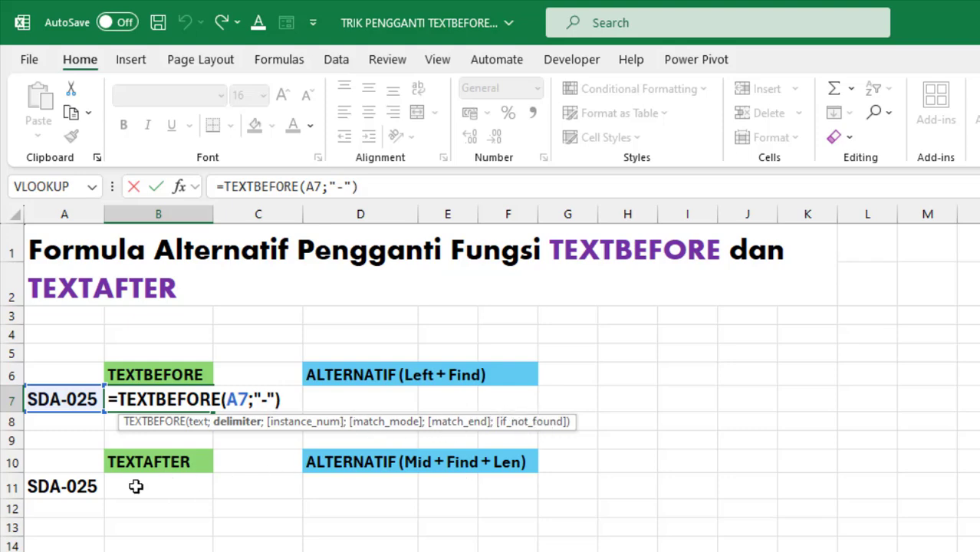
Enter the formula =TEXTAFTER(A11;"-") in cell B11 to extract the text following the hyphen.
{"action": "left_click", "coordinate": [136, 486]}
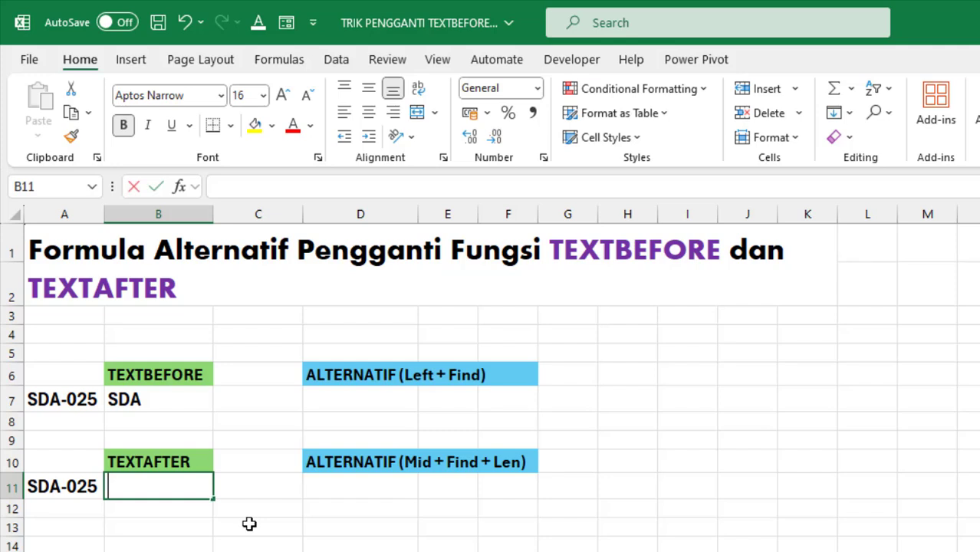
{"action": "type", "text": "=te"}
{"action": "key", "text": "Down"}
{"action": "key", "text": "Tab"}
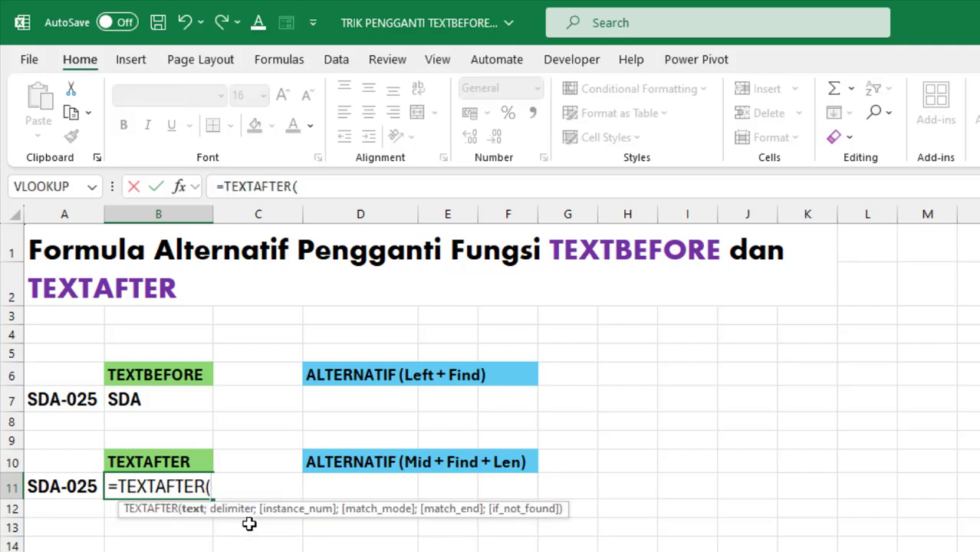
{"action": "key", "text": "Left"}
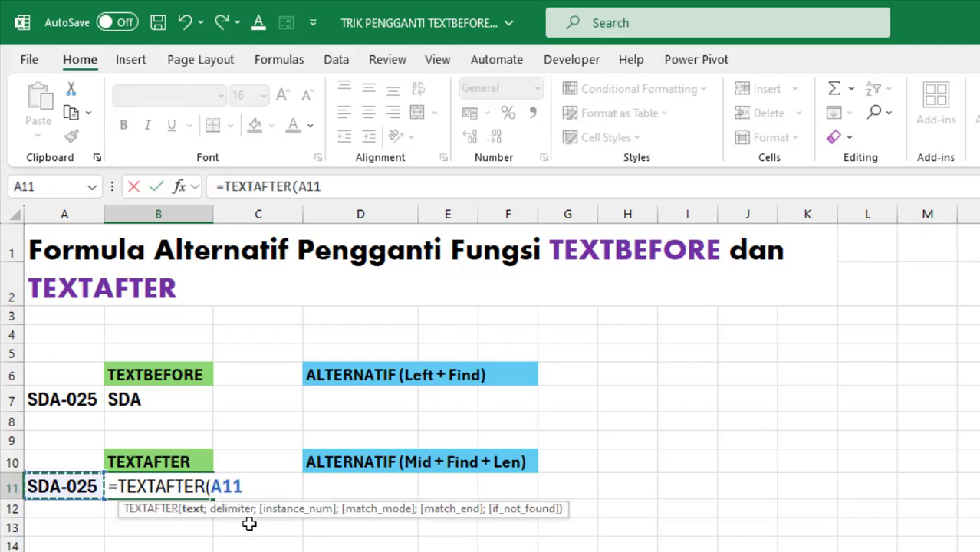
{"action": "type", "text": ";\""}
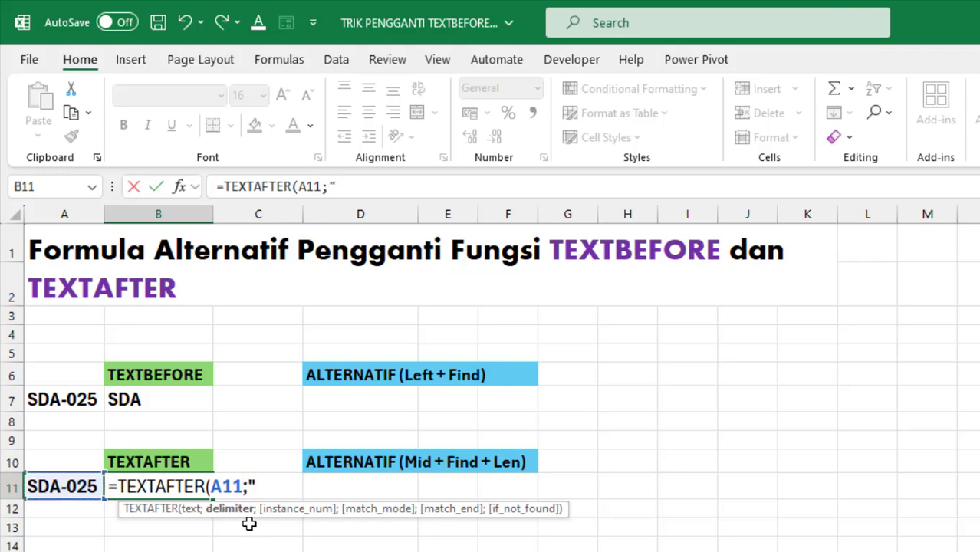
{"action": "type", "text": "-\")"}
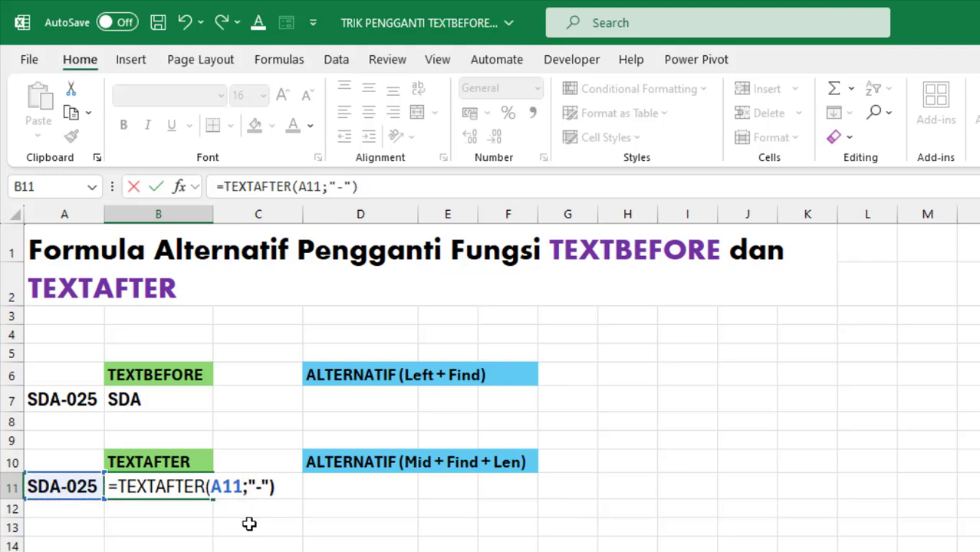
{"action": "key", "text": "Return"}
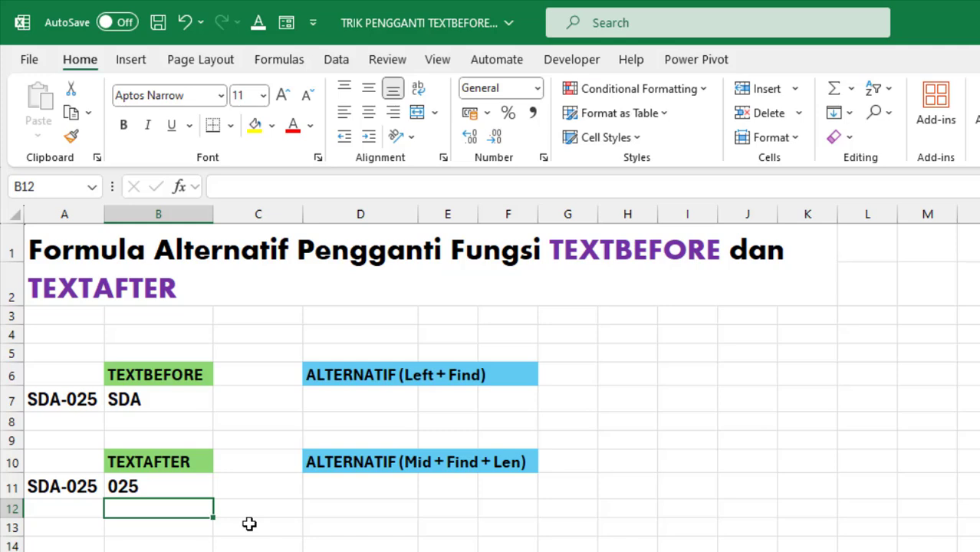
{"action": "key", "text": "Up"}
{"action": "key", "text": "Up"}
{"action": "key", "text": "Up"}
{"action": "key", "text": "Up"}
{"action": "key", "text": "Up"}
{"action": "key", "text": "Down"}
{"action": "key", "text": "Down"}
{"action": "key", "text": "Down"}
{"action": "key", "text": "Down"}
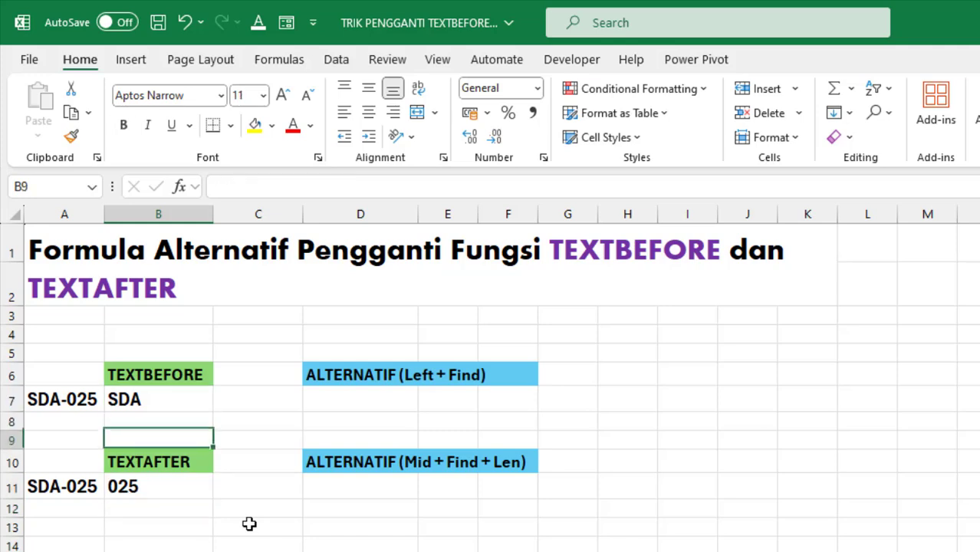
{"action": "key", "text": "Up"}
{"action": "key", "text": "Up"}
{"action": "key", "text": "Up"}
{"action": "key", "text": "Up"}
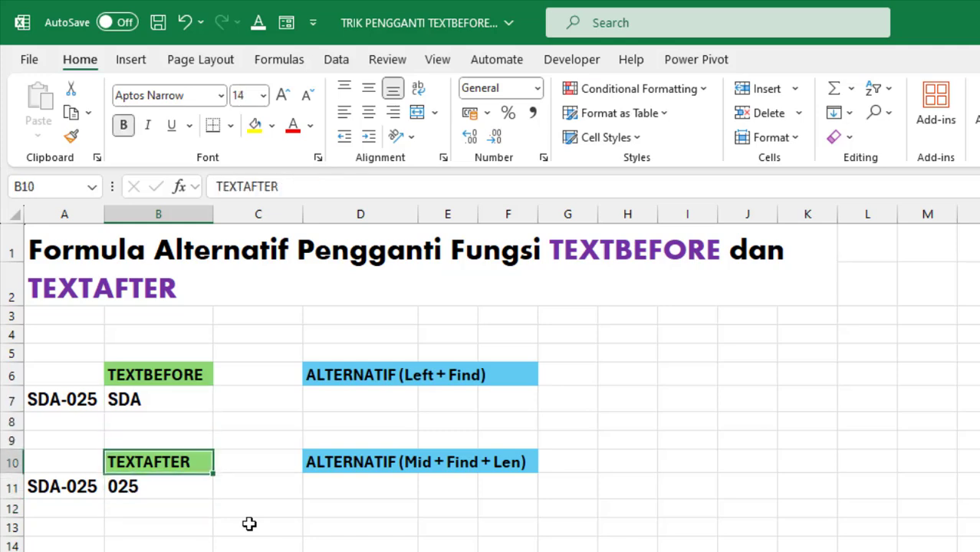
Start a LEFT formula in cell D7 with A7 as its text argument.
{"action": "key", "text": "Right"}
{"action": "key", "text": "Right"}
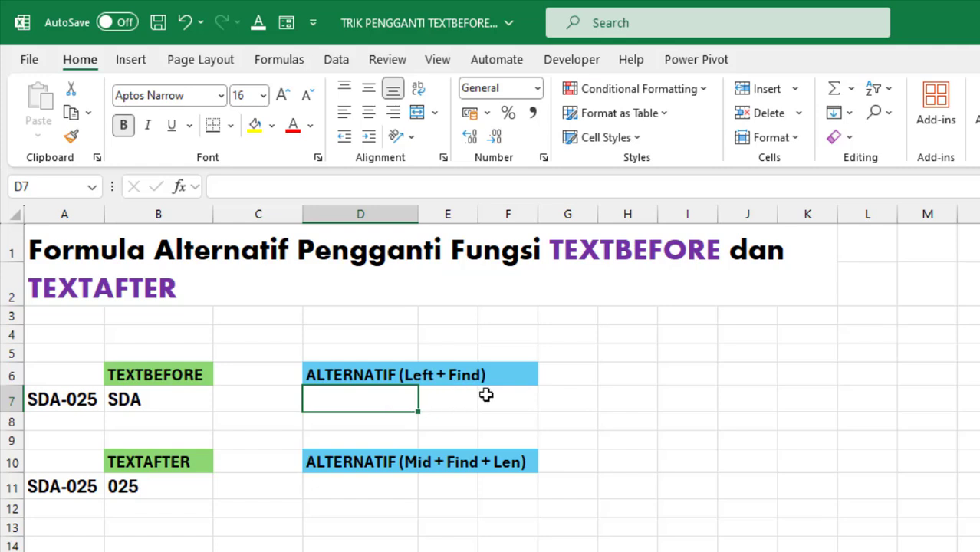
{"action": "type", "text": "=le"}
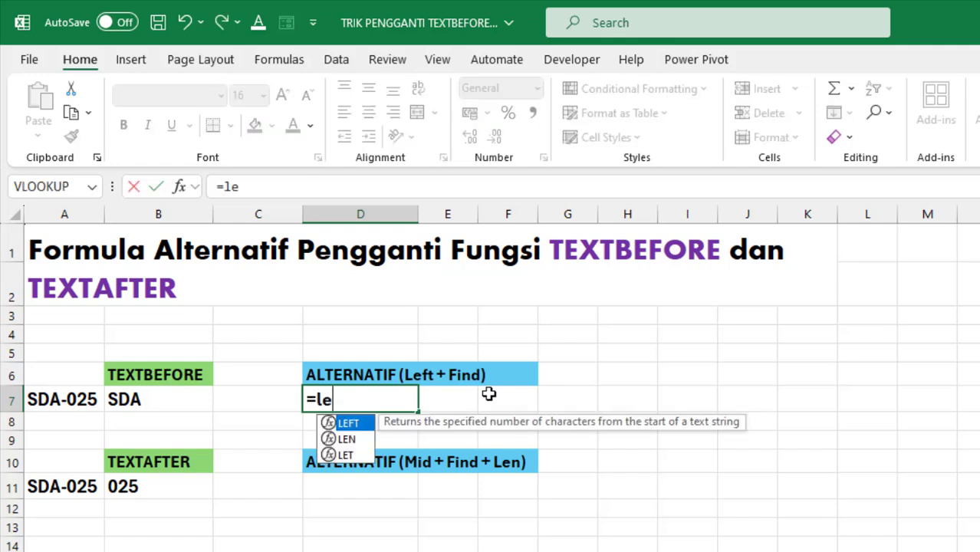
{"action": "key", "text": "Tab"}
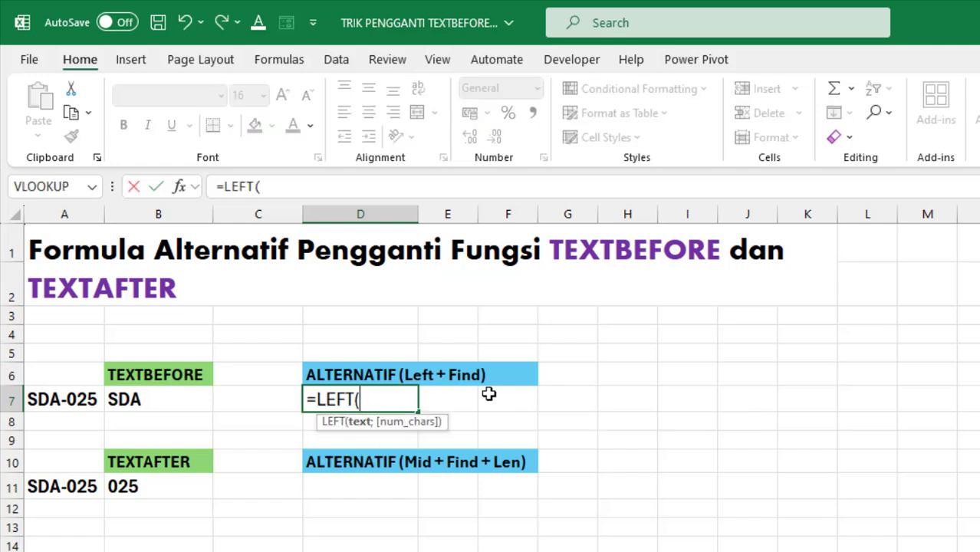
{"action": "key", "text": "Left"}
{"action": "key", "text": "Left"}
{"action": "key", "text": "Left"}
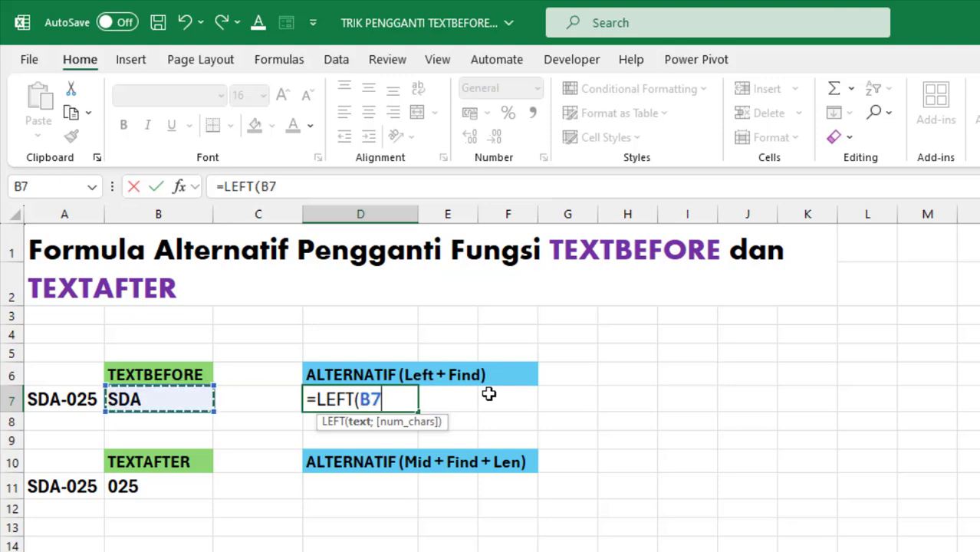
{"action": "type", "text": ";"}
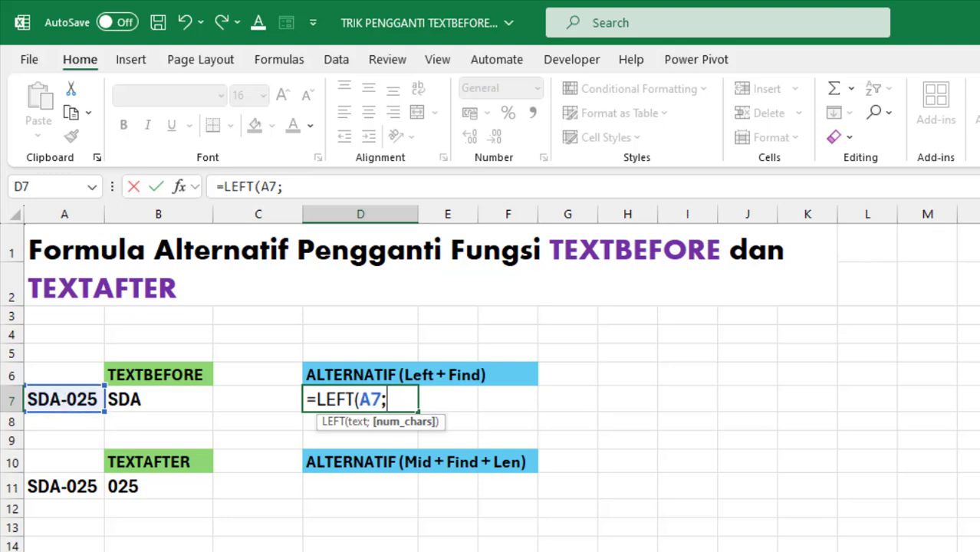
Nest FIND("-";A7;1) as the character count of the LEFT formula in D7 and complete the formula.
{"action": "type", "text": "find"}
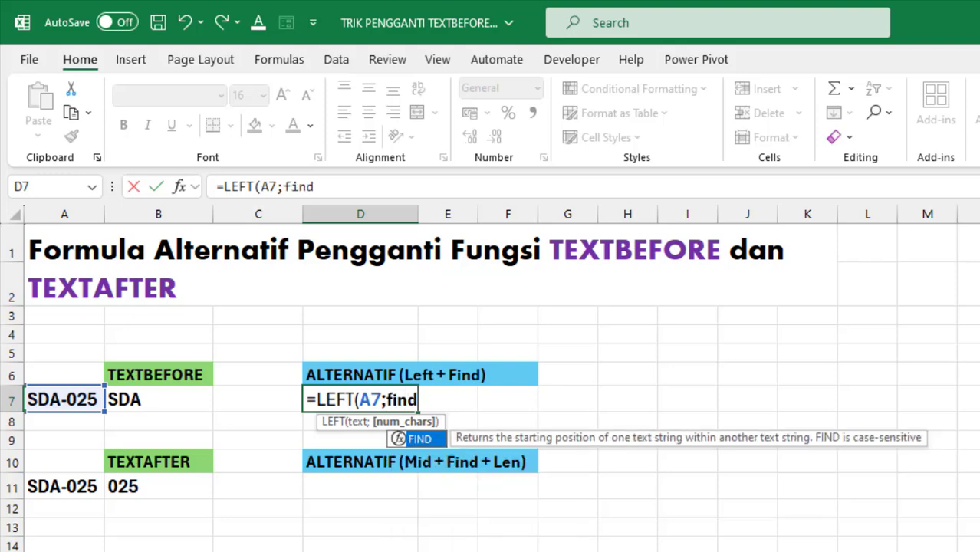
{"action": "key", "text": "Tab"}
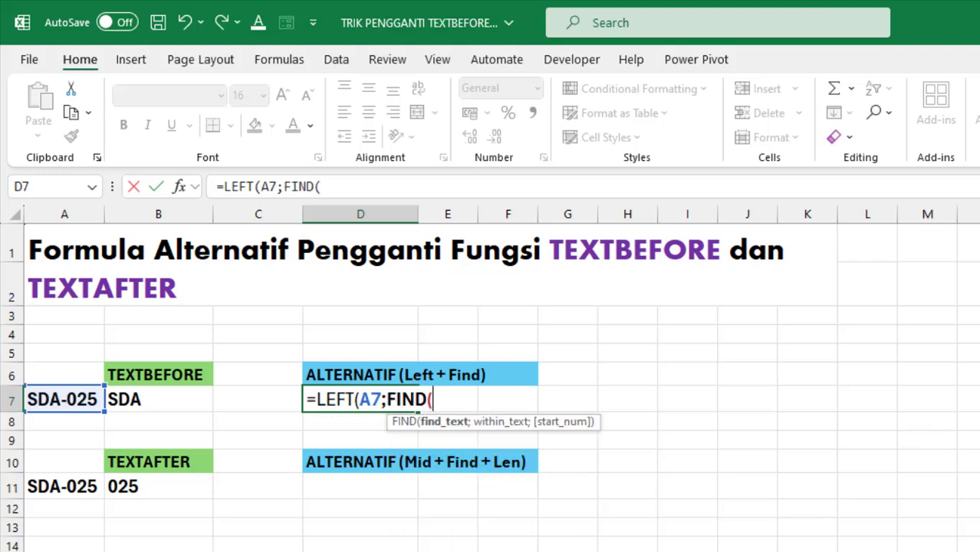
{"action": "type", "text": "\"-\";"}
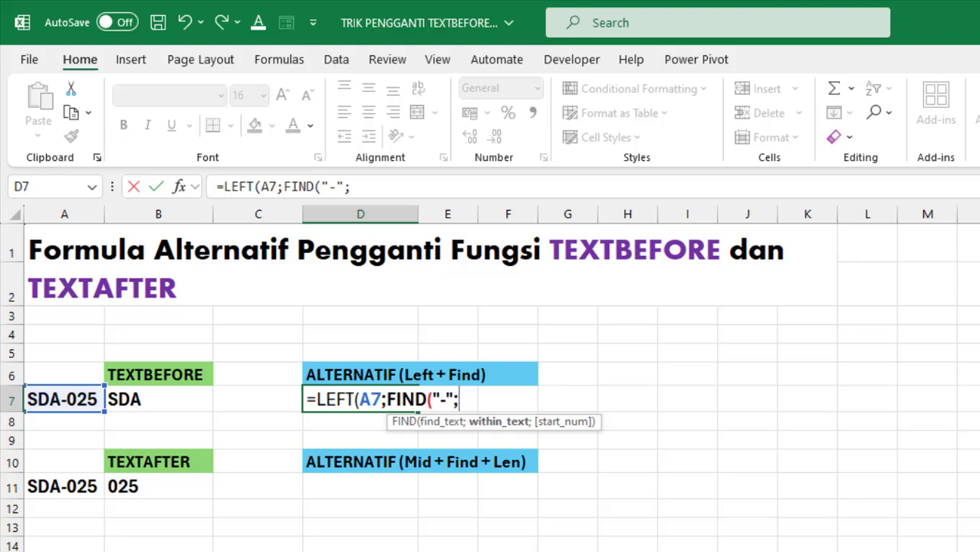
{"action": "left_click", "coordinate": [68, 400]}
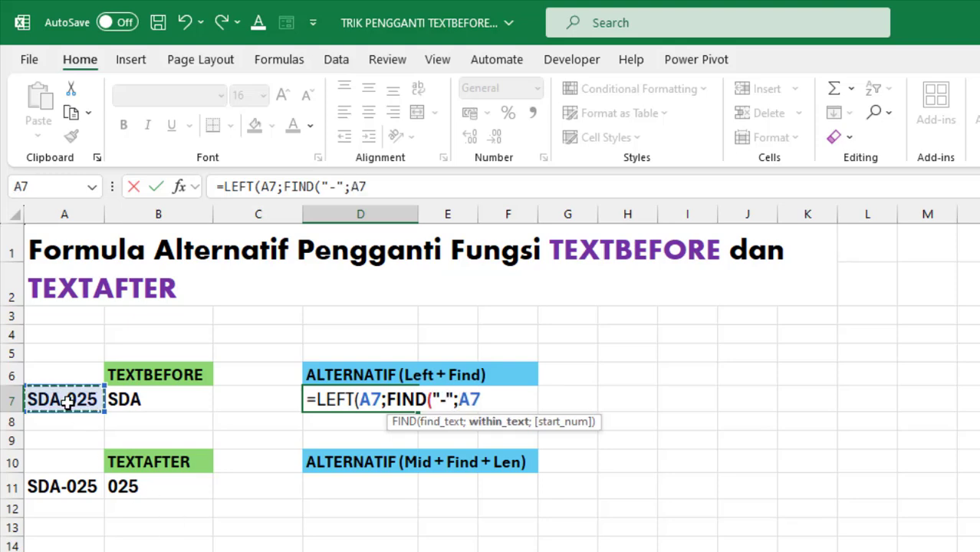
{"action": "type", "text": ";"}
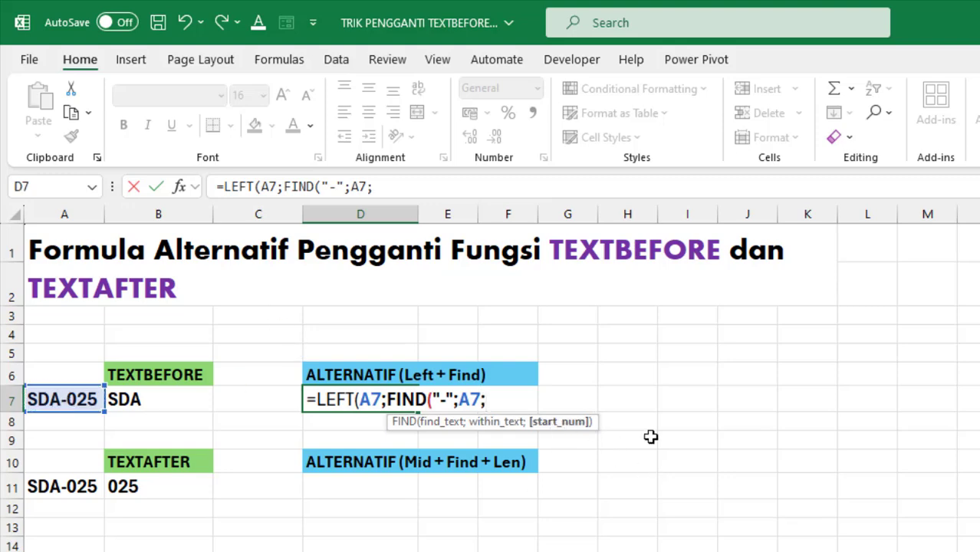
{"action": "type", "text": "1)"}
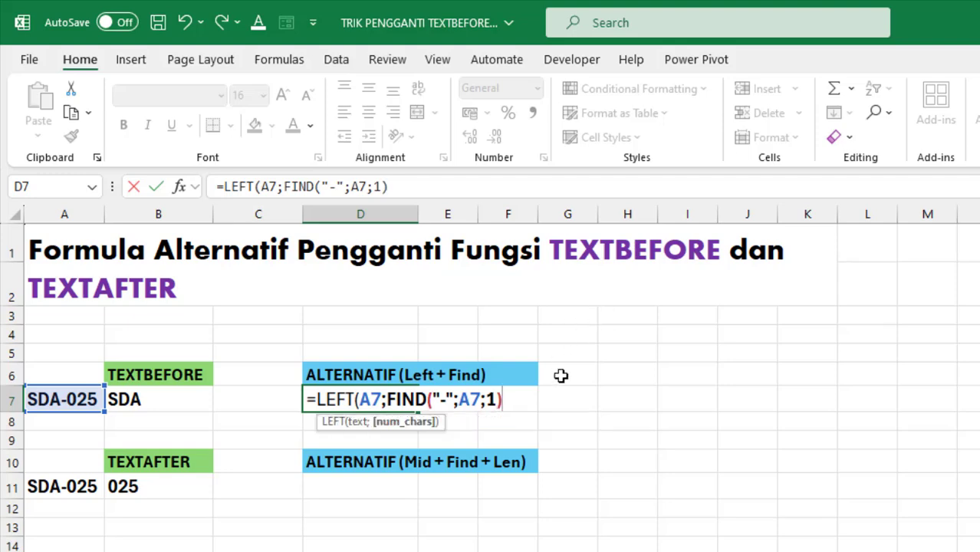
{"action": "left_click_drag", "start_coordinate": [502, 400], "coordinate": [390, 402]}
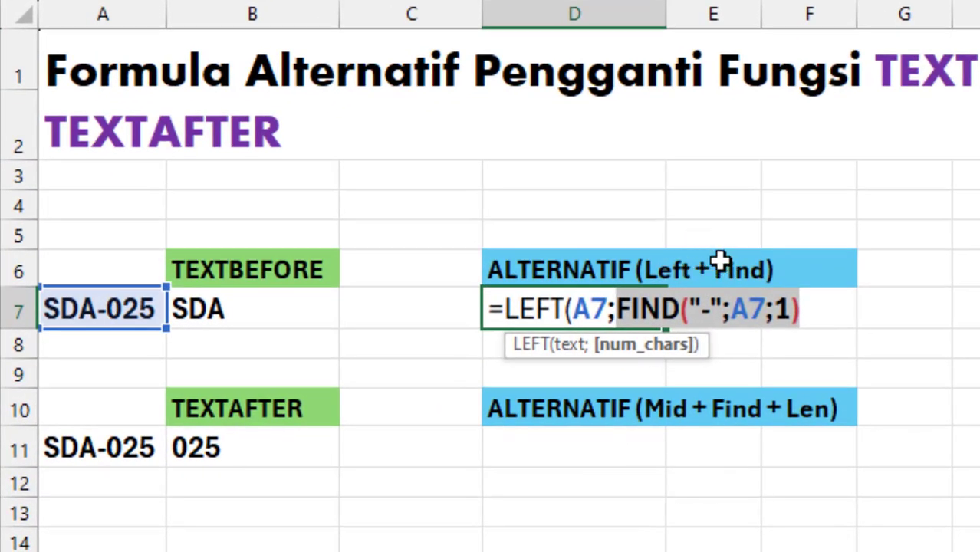
{"action": "left_click", "coordinate": [819, 311]}
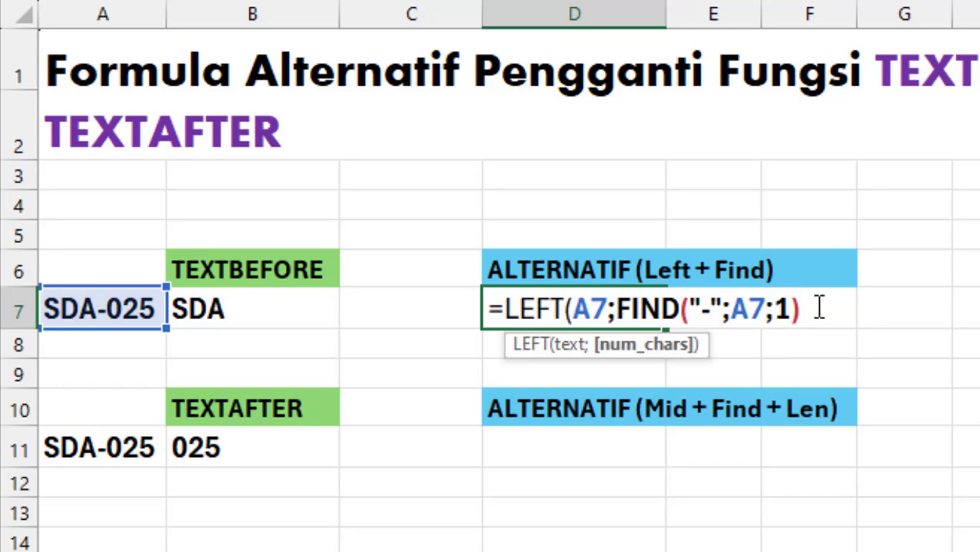
{"action": "type", "text": ")"}
{"action": "key", "text": "Return"}
{"action": "key", "text": "Up"}
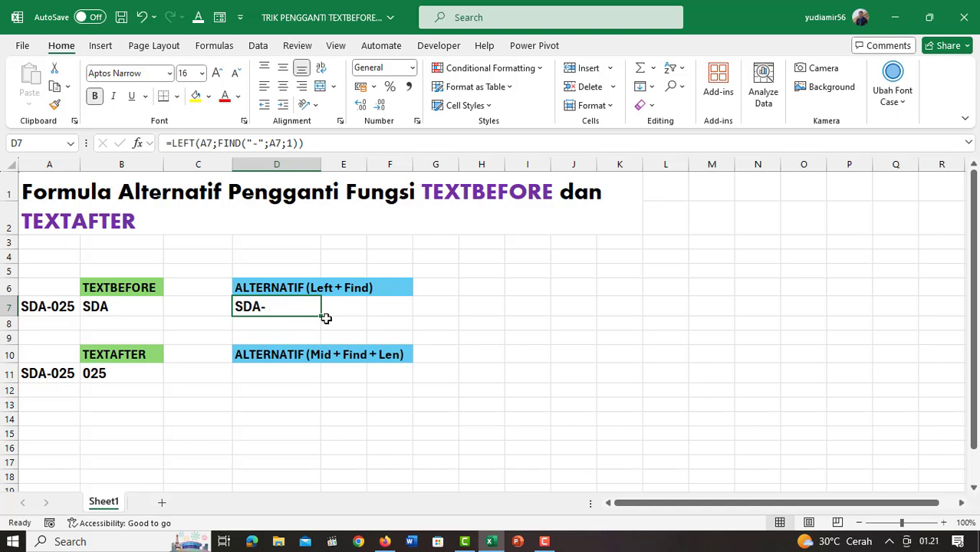
Subtract 1 from the FIND part of the formula in D7 so that the hyphen is excluded.
{"action": "key", "text": "F2"}
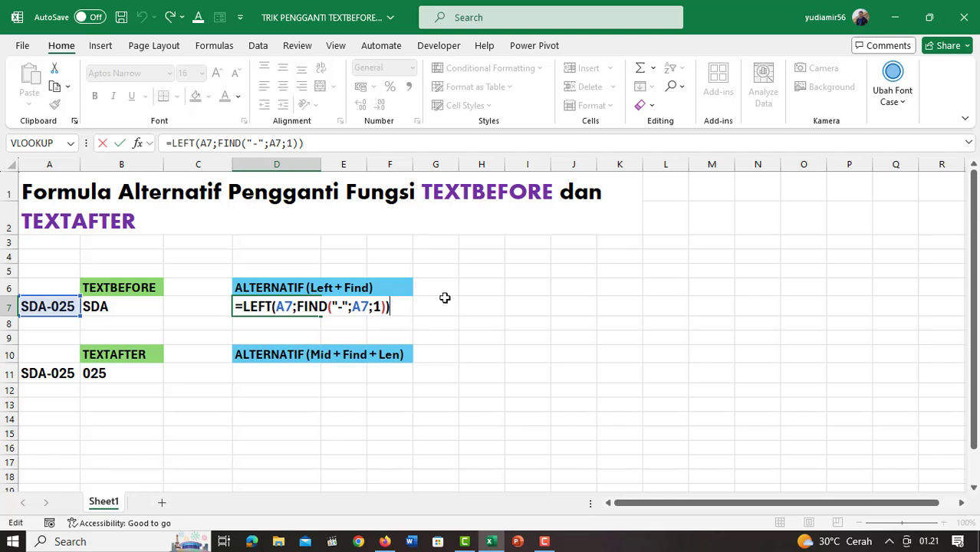
{"action": "left_click", "coordinate": [390, 307]}
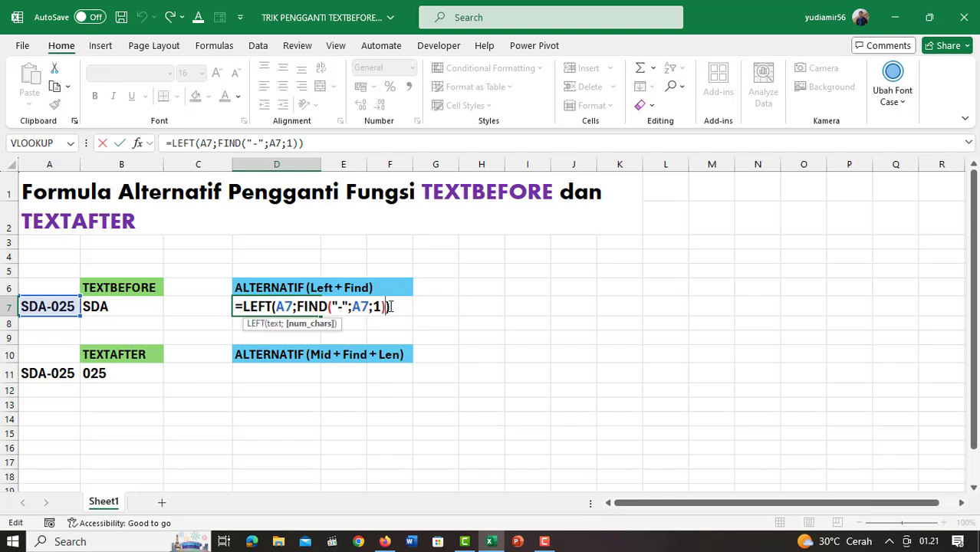
{"action": "type", "text": "-1"}
{"action": "key", "text": "Return"}
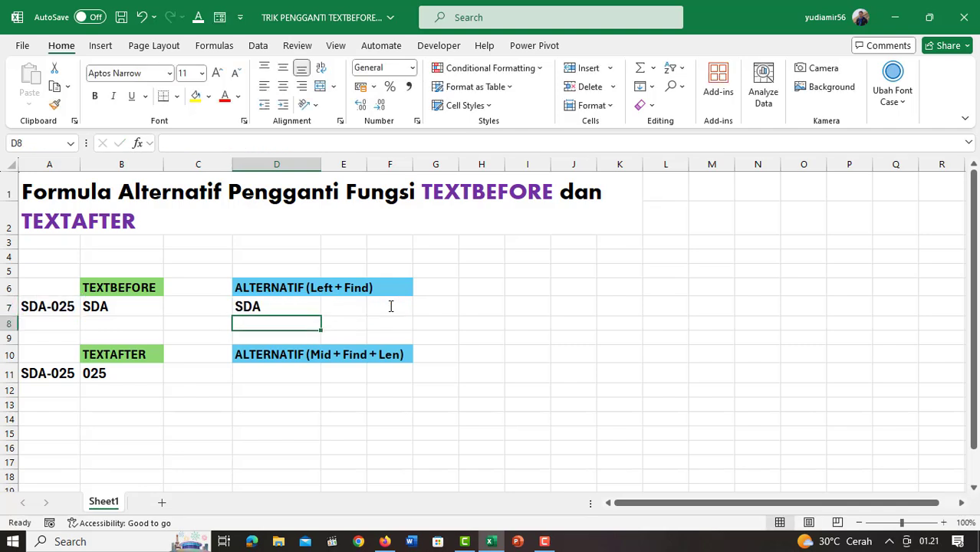
{"action": "left_click", "coordinate": [260, 307]}
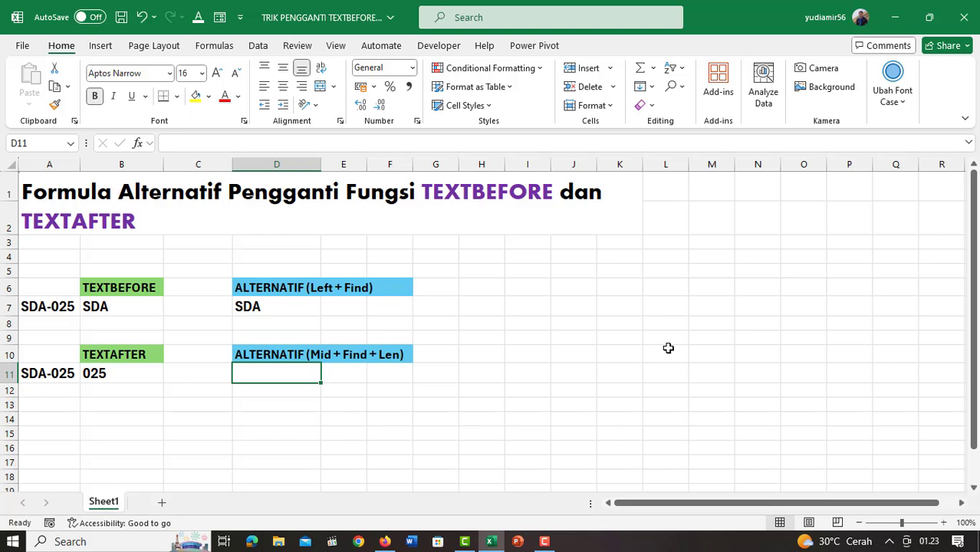
Start a MID formula in cell D11 with A11 as its text argument.
{"action": "type", "text": "=mid"}
{"action": "key", "text": "Tab"}
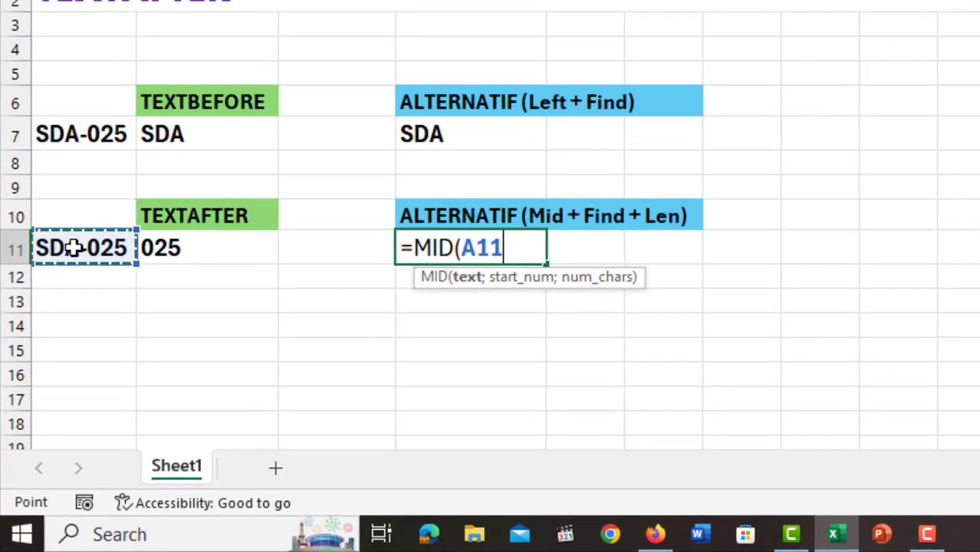
{"action": "type", "text": ";"}
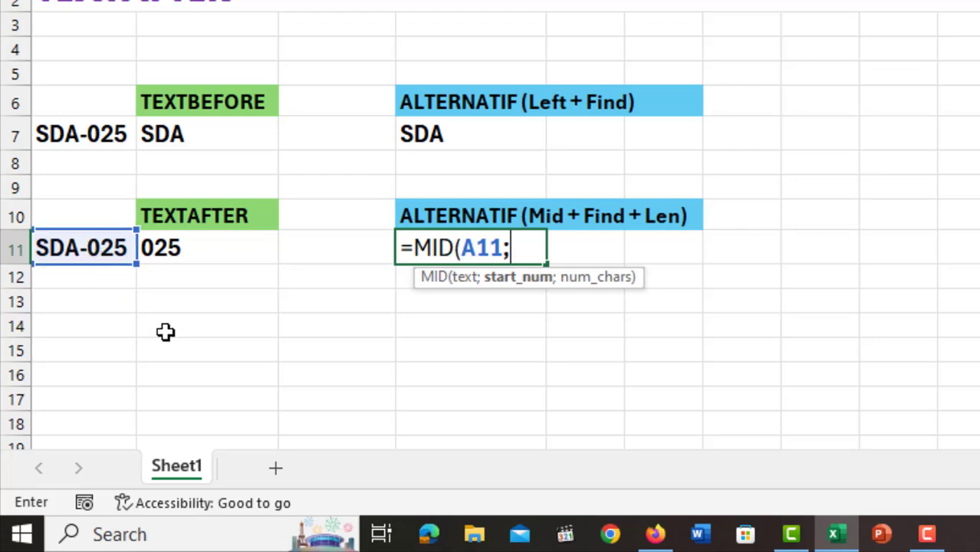
Nest FIND("-";A11;1) as the start number of the MID formula in D11.
{"action": "type", "text": "find"}
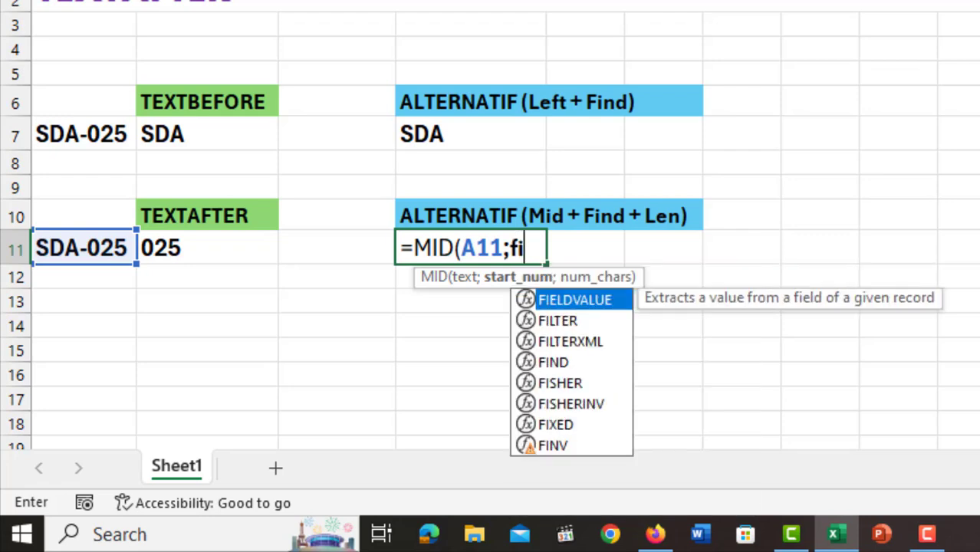
{"action": "key", "text": "Tab"}
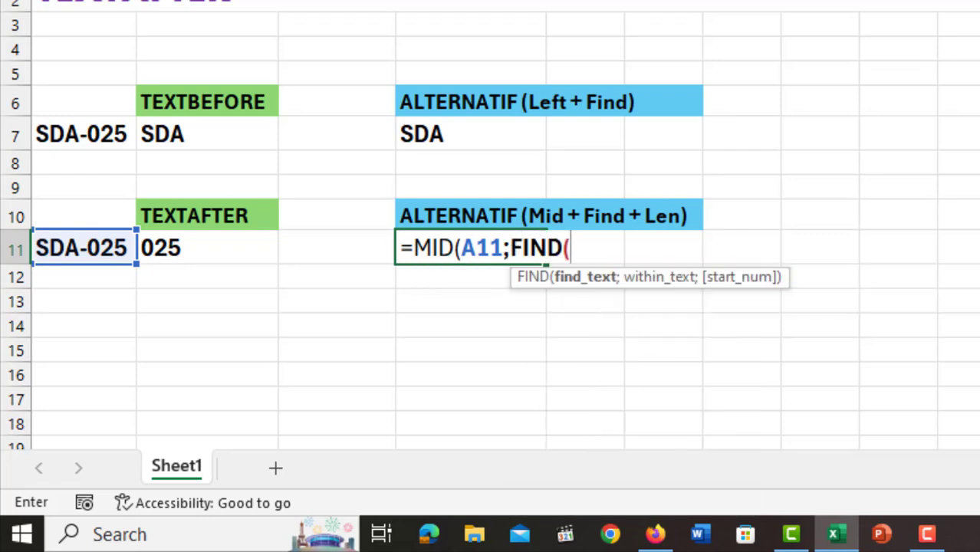
{"action": "type", "text": "\"-\";"}
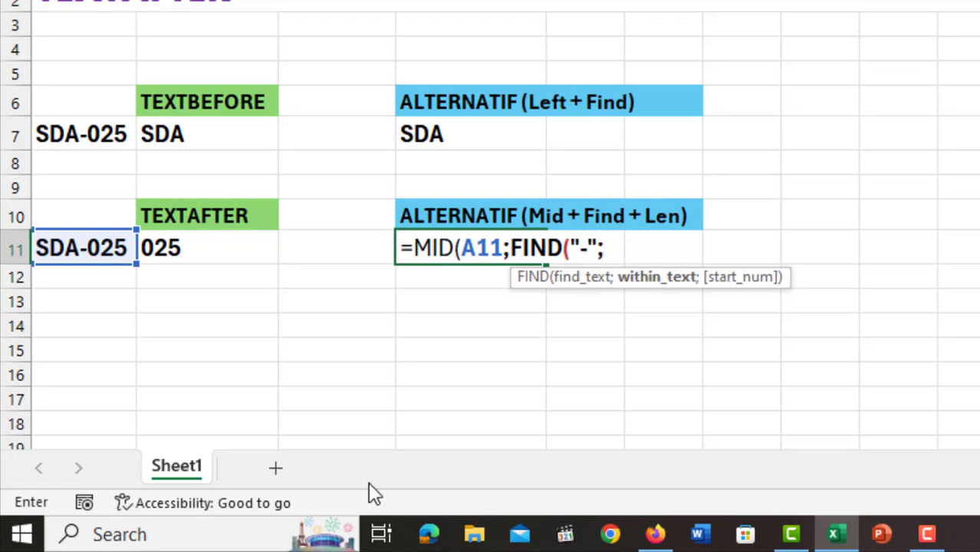
{"action": "left_click", "coordinate": [108, 249]}
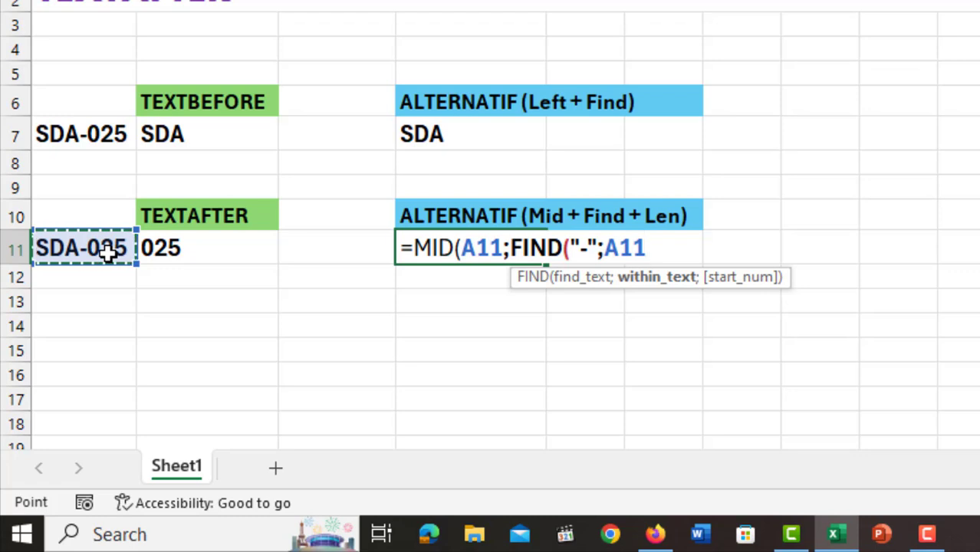
{"action": "type", "text": ";1"}
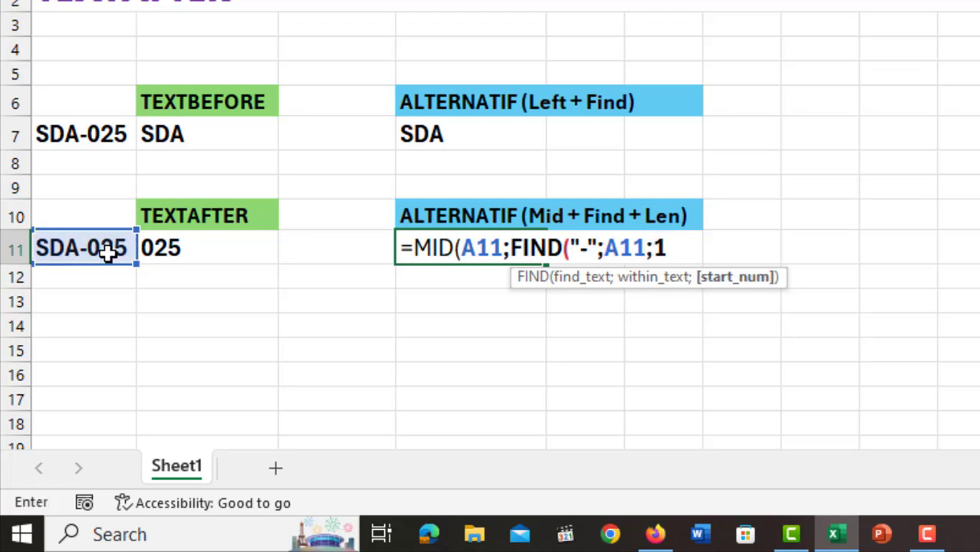
{"action": "type", "text": ")"}
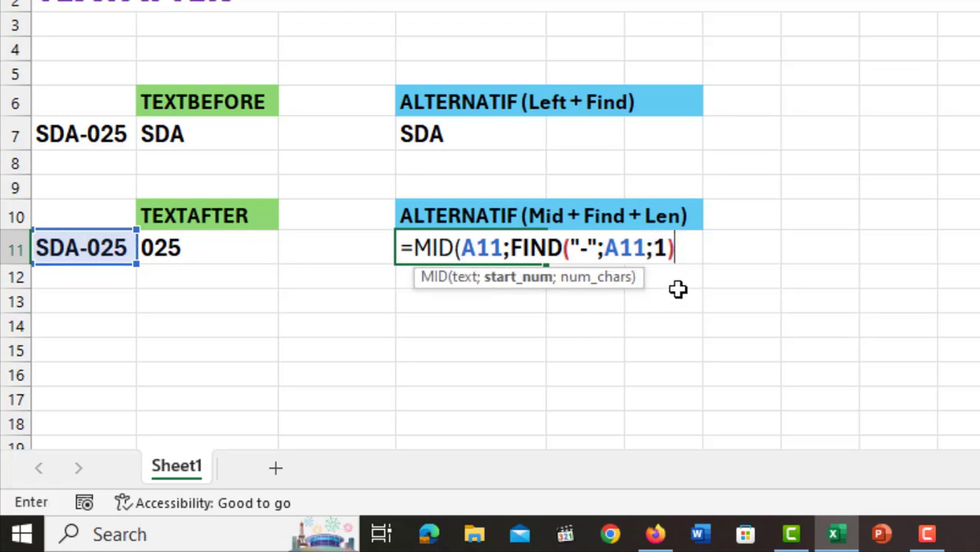
Add 1 to the FIND part in D11 so extraction starts after the hyphen, and move on to the character-count argument.
{"action": "left_click_drag", "start_coordinate": [674, 248], "coordinate": [510, 248]}
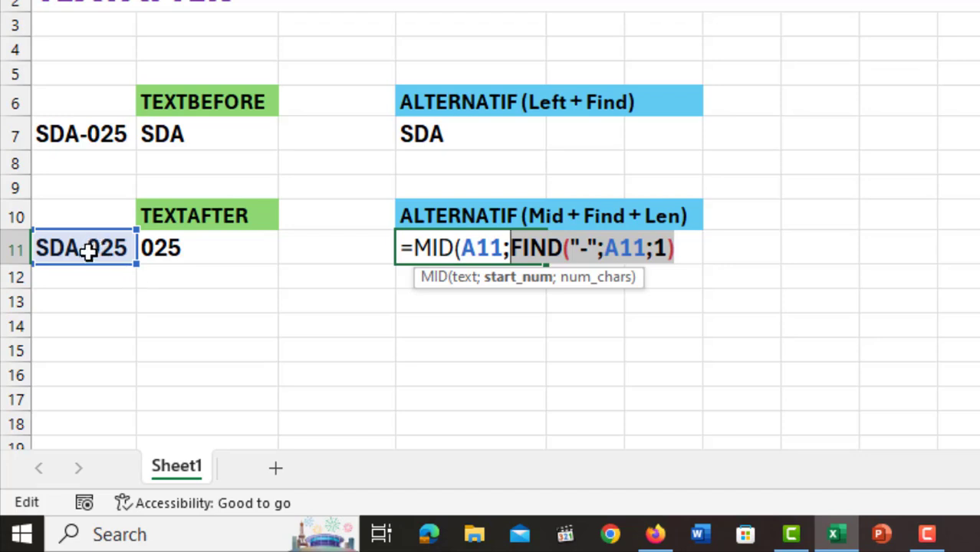
{"action": "left_click", "coordinate": [691, 248]}
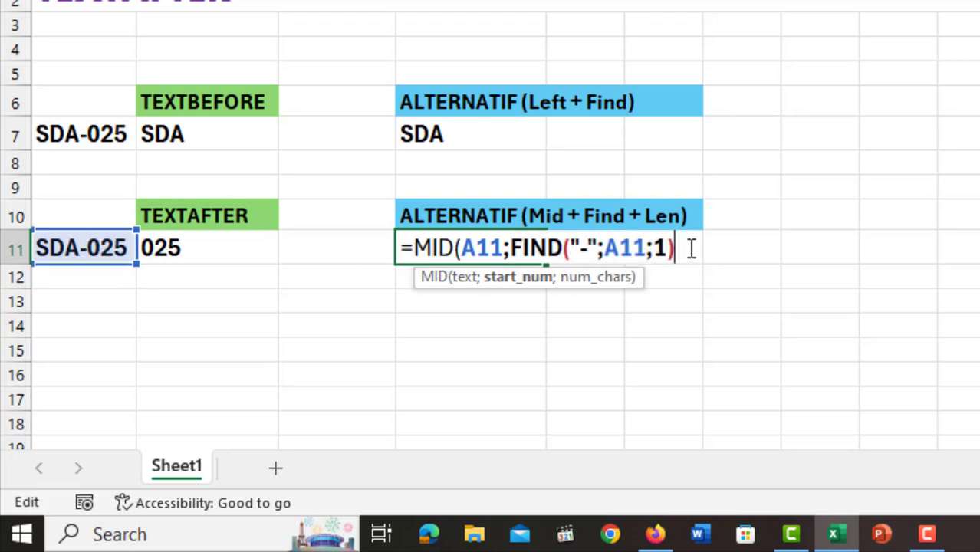
{"action": "type", "text": "+1;"}
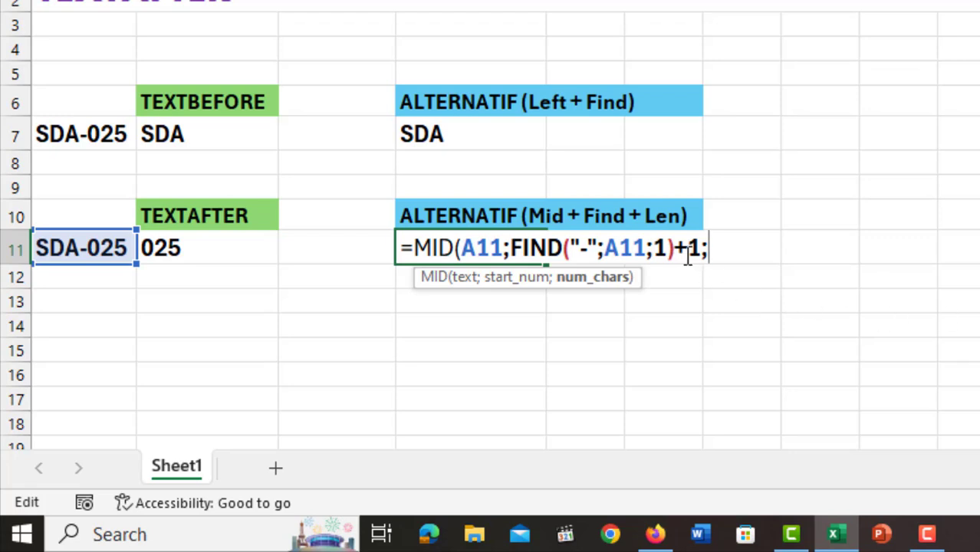
Copy the expression FIND("-";A11;1) from the start-number argument of the formula in D11.
{"action": "left_click_drag", "start_coordinate": [674, 248], "coordinate": [512, 284]}
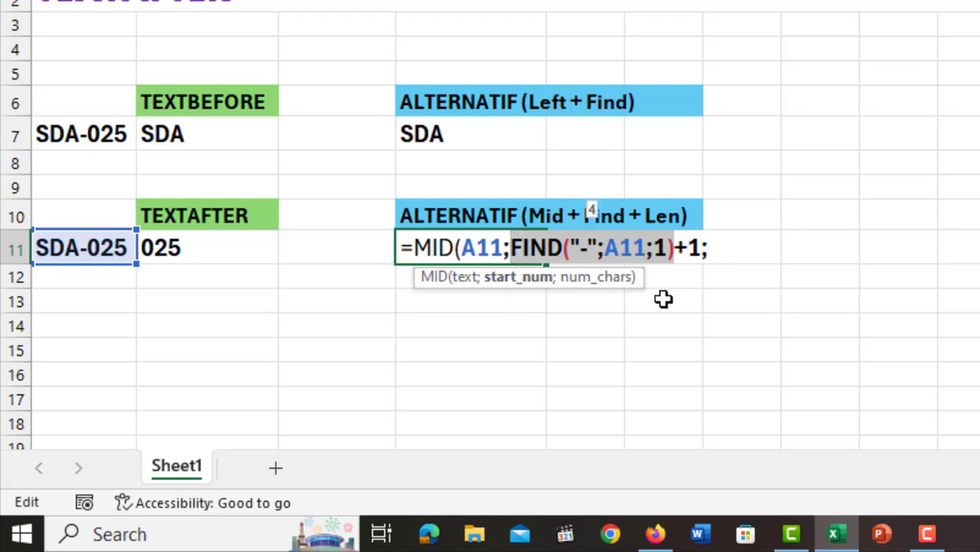
{"action": "right_click", "coordinate": [591, 249]}
{"action": "left_click", "coordinate": [654, 47]}
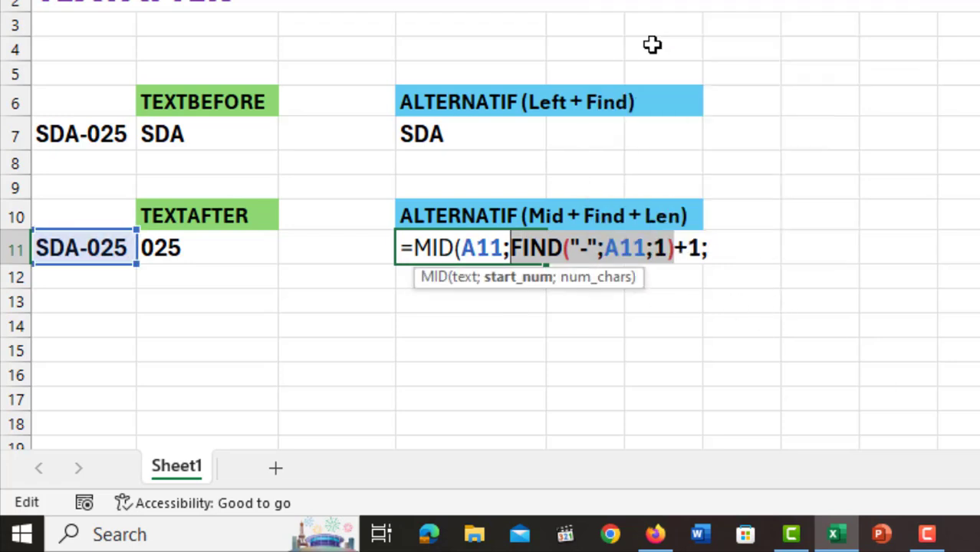
{"action": "left_click", "coordinate": [719, 250]}
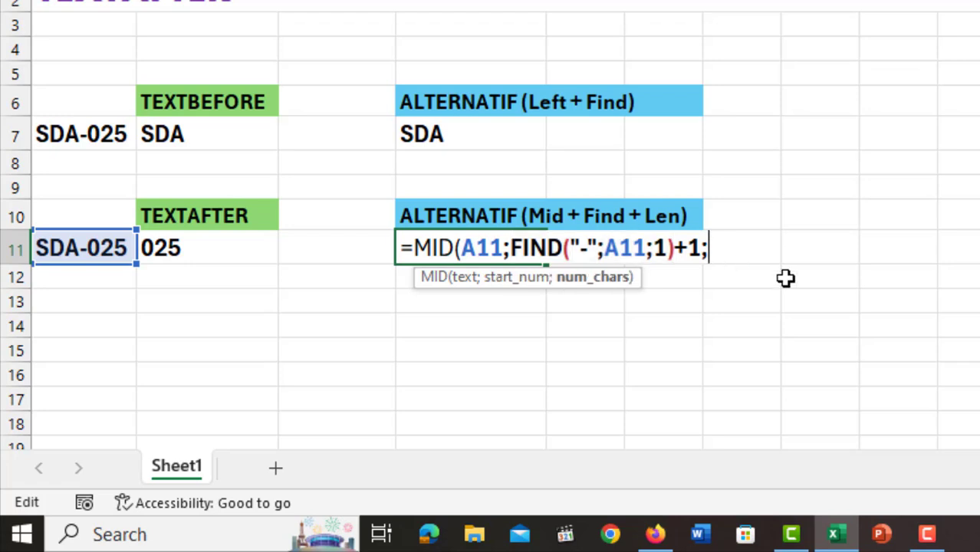
{"action": "right_click", "coordinate": [729, 250]}
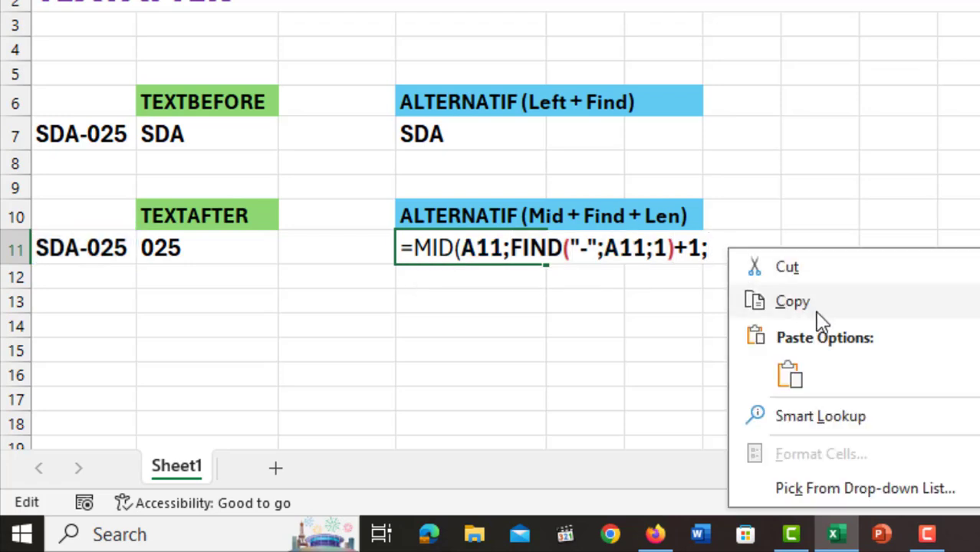
{"action": "left_click", "coordinate": [798, 380]}
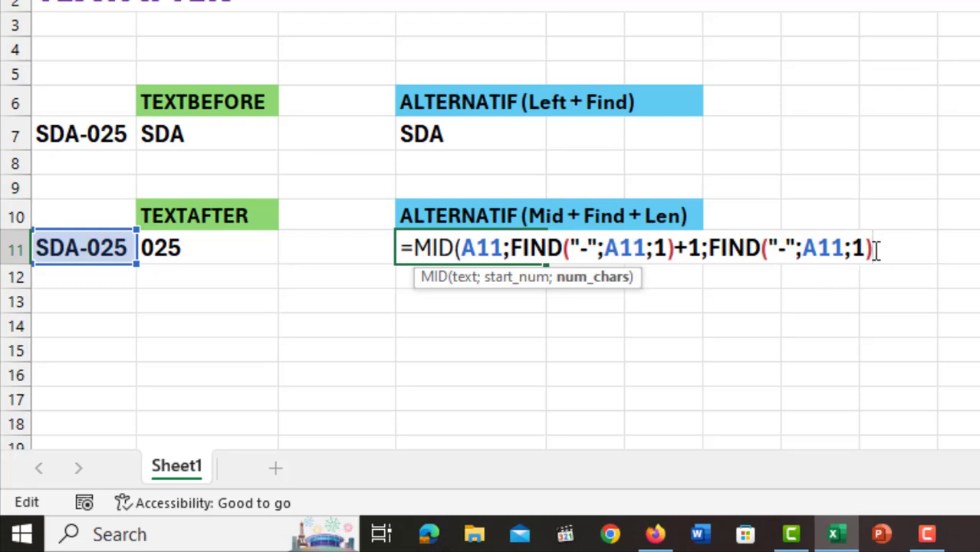
{"action": "left_click_drag", "start_coordinate": [873, 247], "coordinate": [704, 247]}
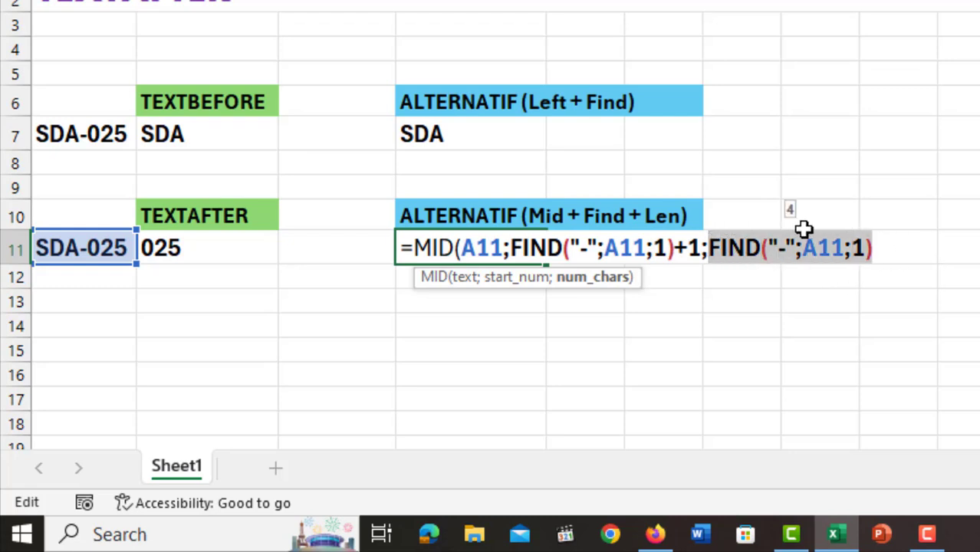
{"action": "key", "text": "BackSpace"}
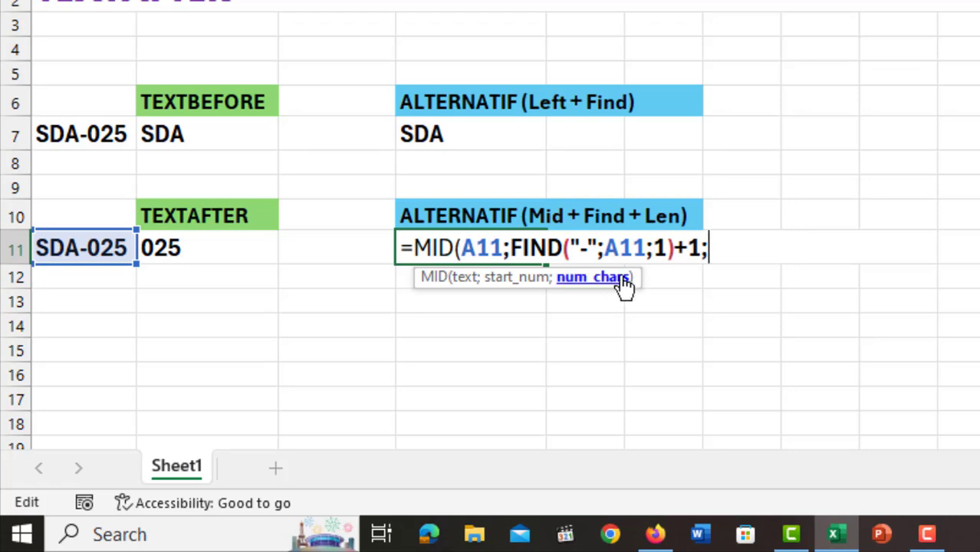
Enter LEN(A11)-FIND("-";A11;1) as the character count of the MID formula in D11.
{"action": "type", "text": "len"}
{"action": "key", "text": "Tab"}
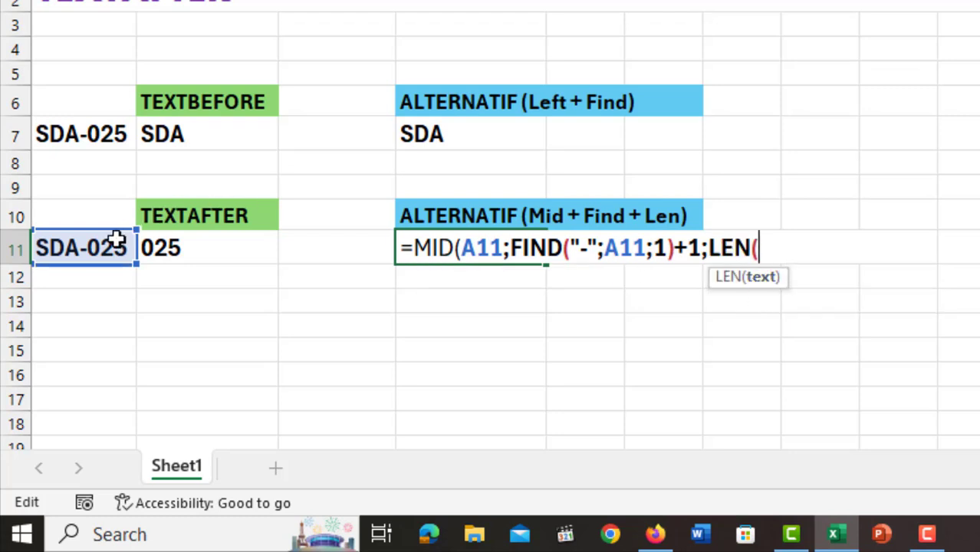
{"action": "left_click", "coordinate": [95, 245]}
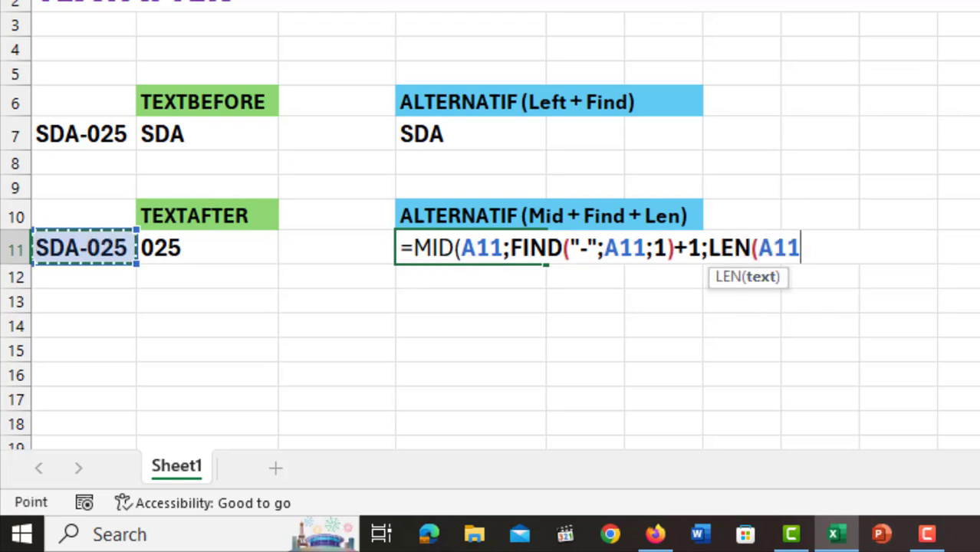
{"action": "type", "text": ")"}
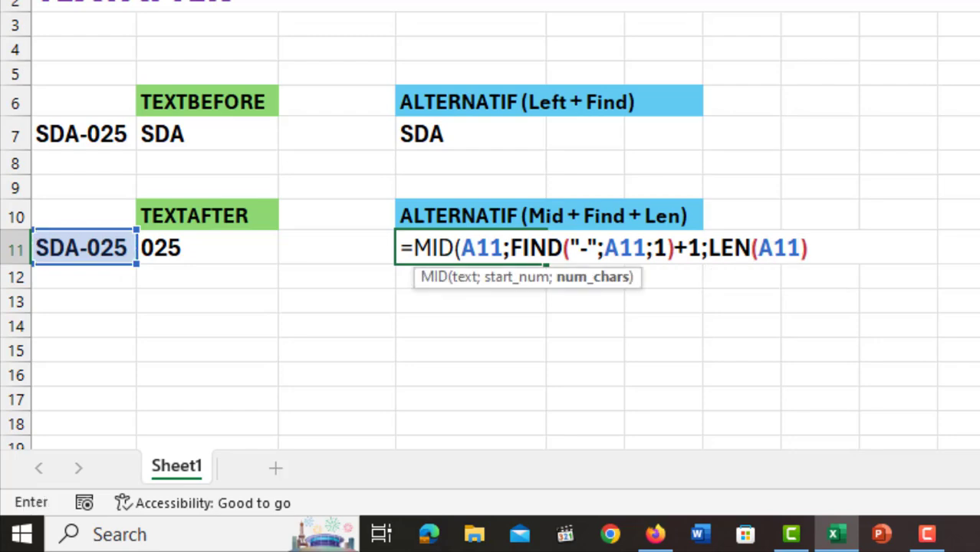
{"action": "type", "text": "-FIND(\"-\";A11;1)"}
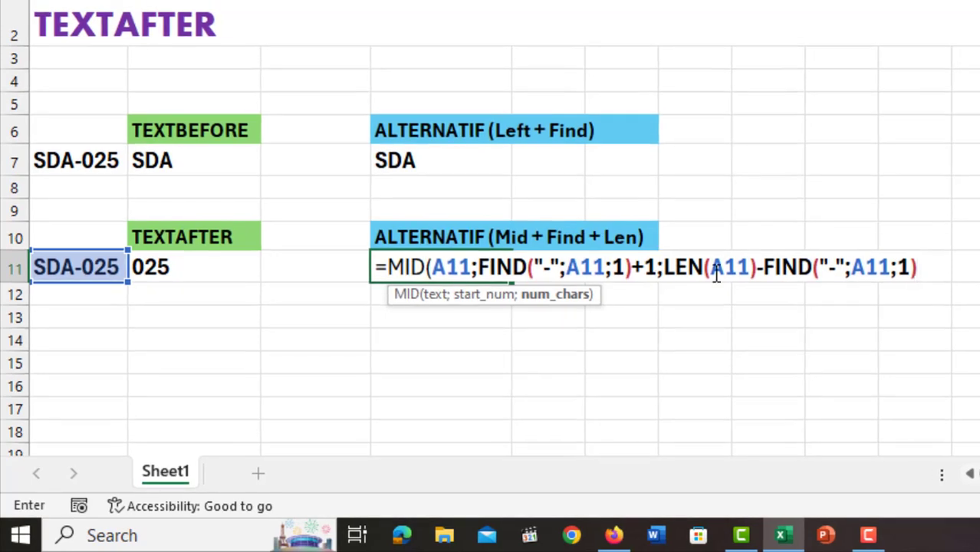
Close the MID formula's parenthesis and commit the formula in cell D11.
{"action": "left_click_drag", "start_coordinate": [665, 267], "coordinate": [921, 261]}
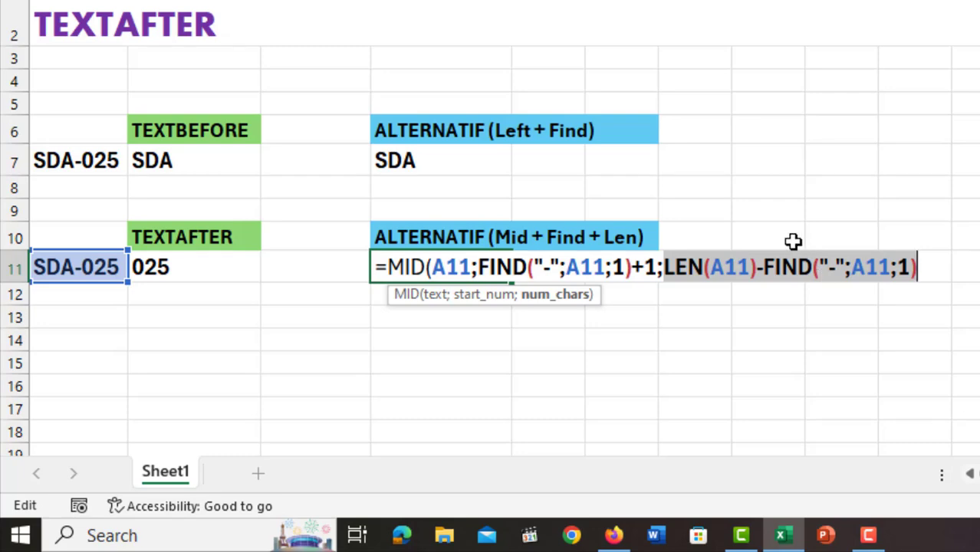
{"action": "left_click", "coordinate": [927, 267]}
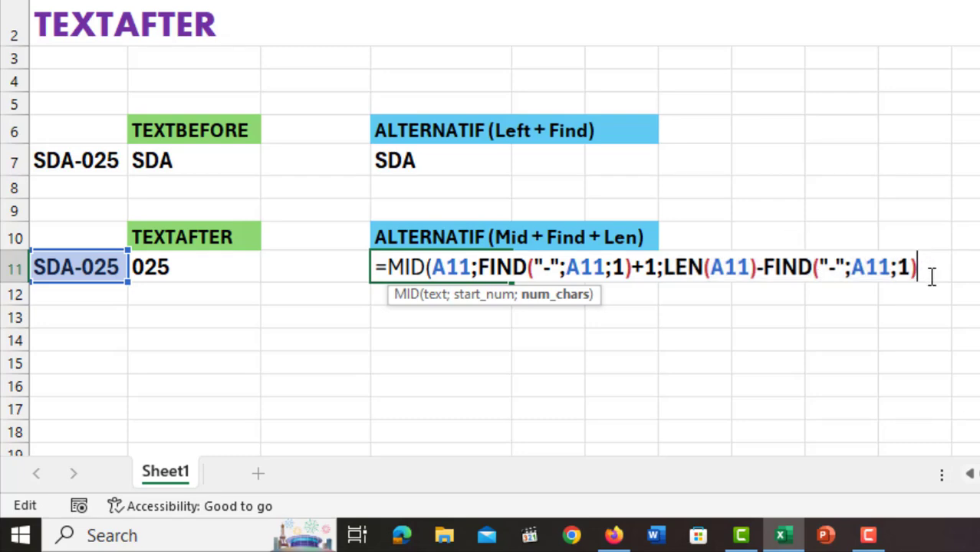
{"action": "type", "text": ")"}
{"action": "key", "text": "Return"}
{"action": "key", "text": "Up"}
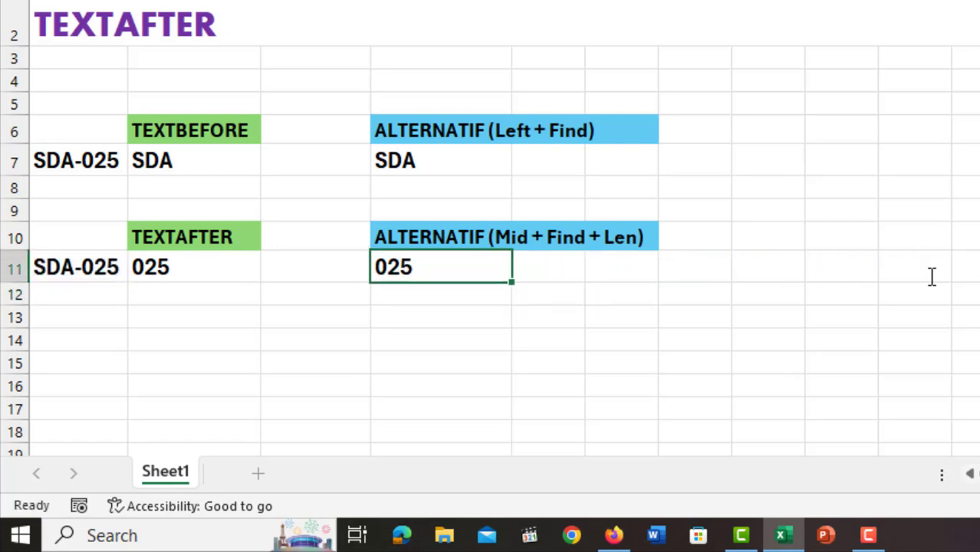
{"action": "left_click", "coordinate": [641, 278]}
{"action": "left_click", "coordinate": [646, 295]}
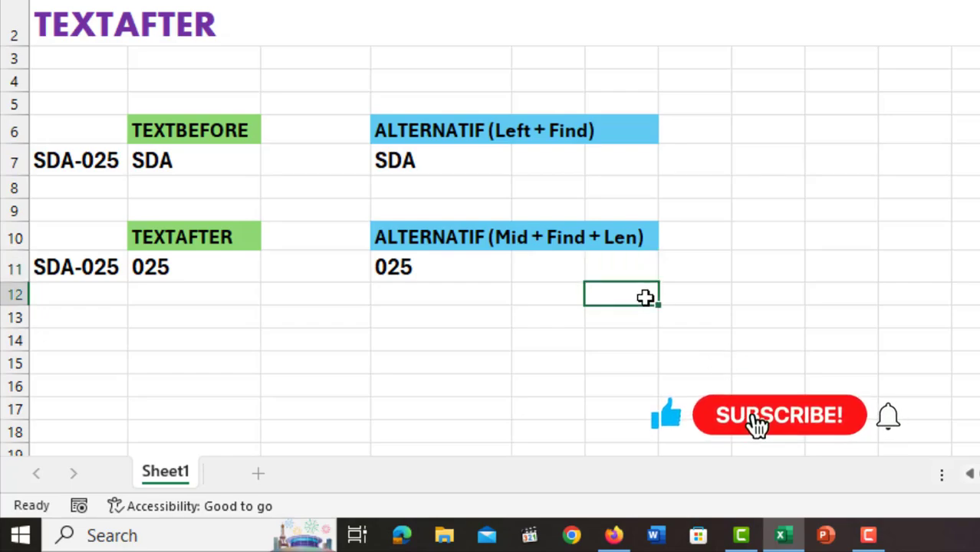